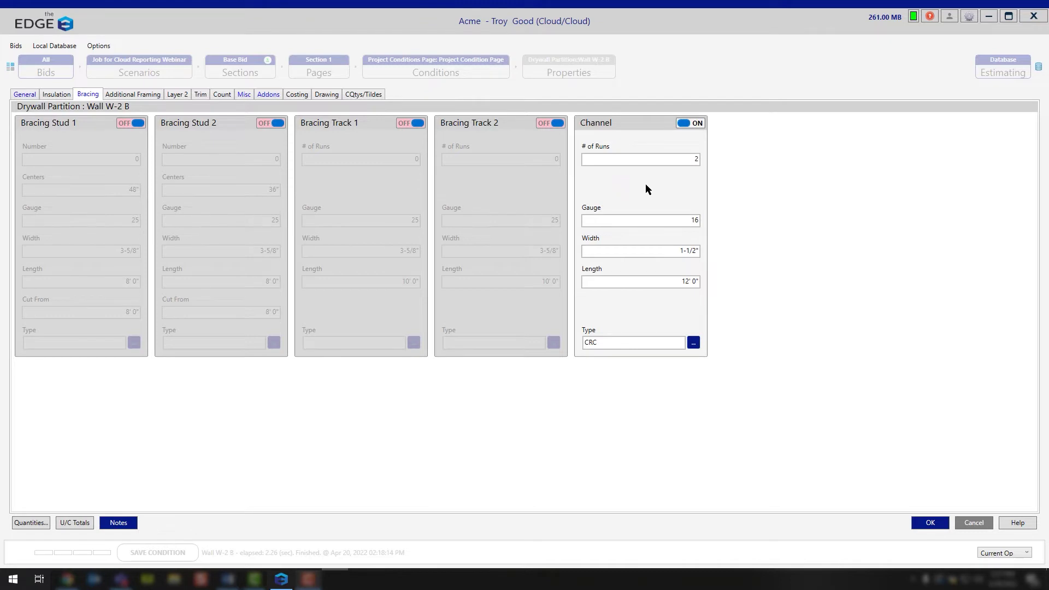
- Switch on both bracing studs, review the Bracing Stud 1 fields from Number to Cut From, and switch both studs off again
click(129, 123)
click(263, 123)
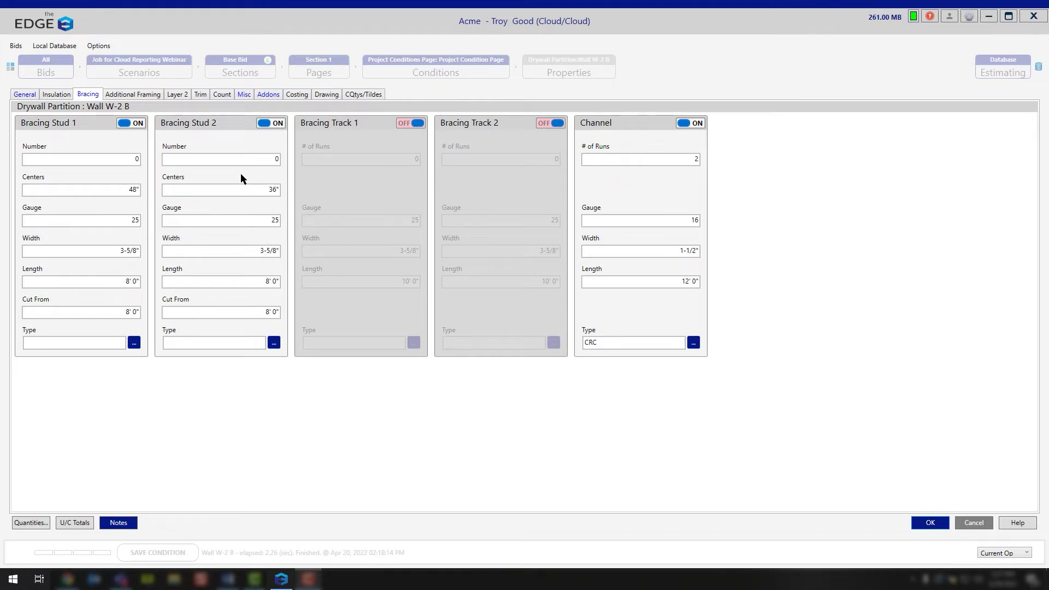
click(278, 123)
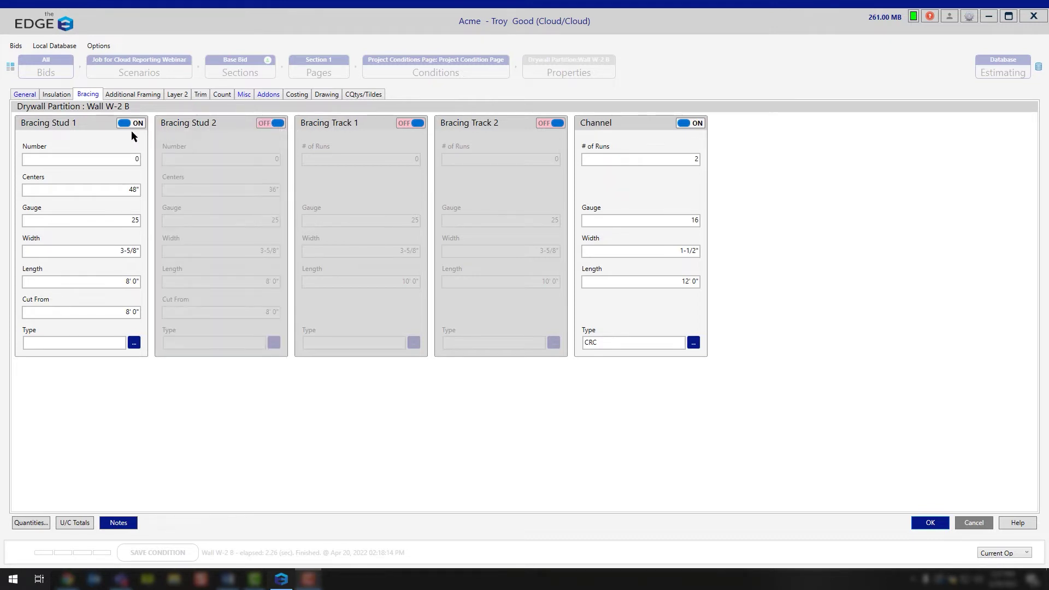
click(280, 125)
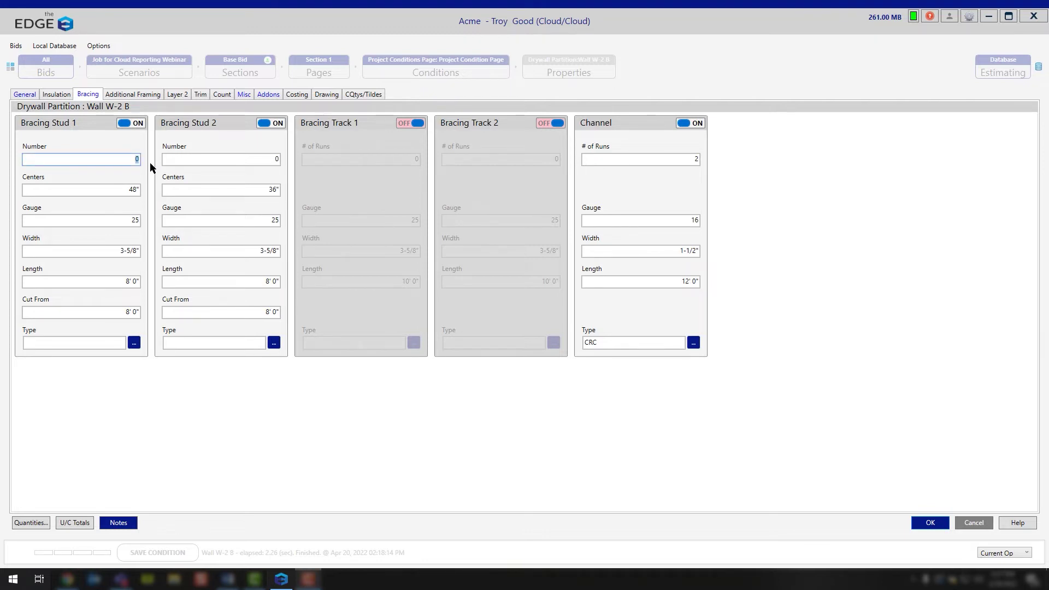
click(122, 191)
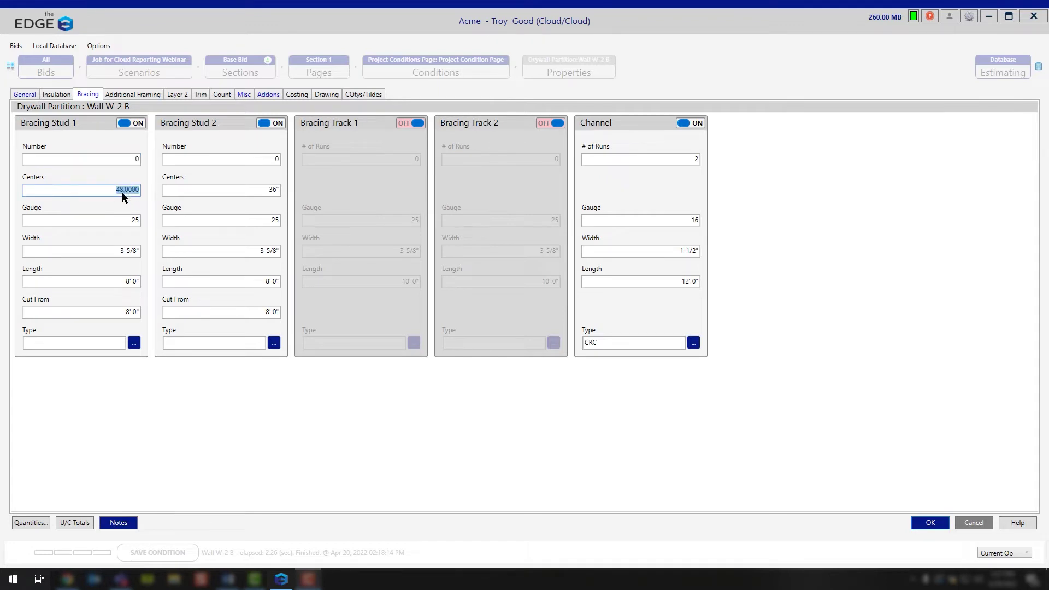
click(140, 219)
click(129, 251)
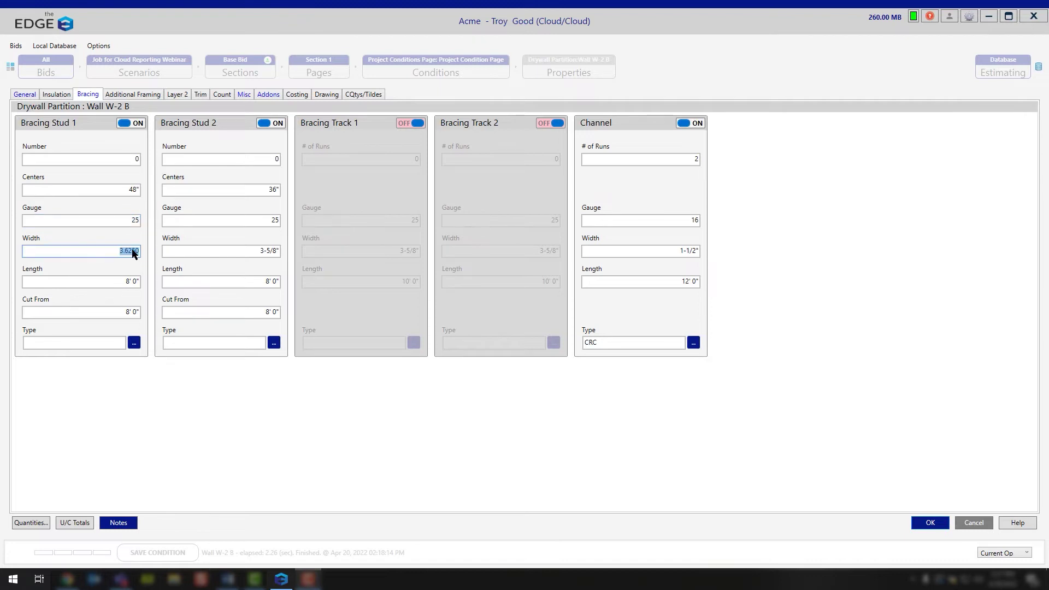
click(98, 283)
click(104, 314)
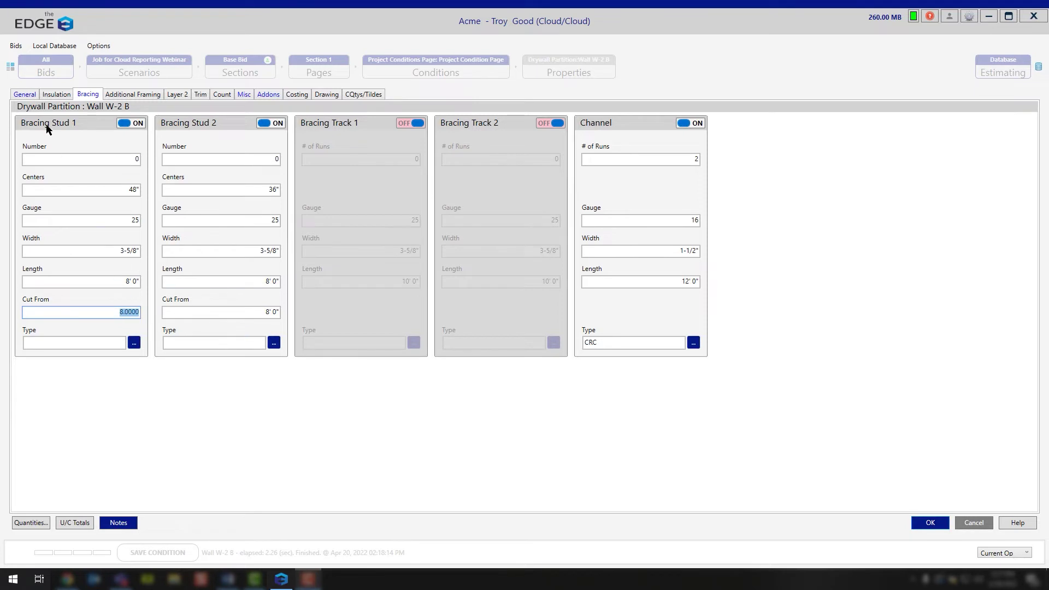
click(131, 123)
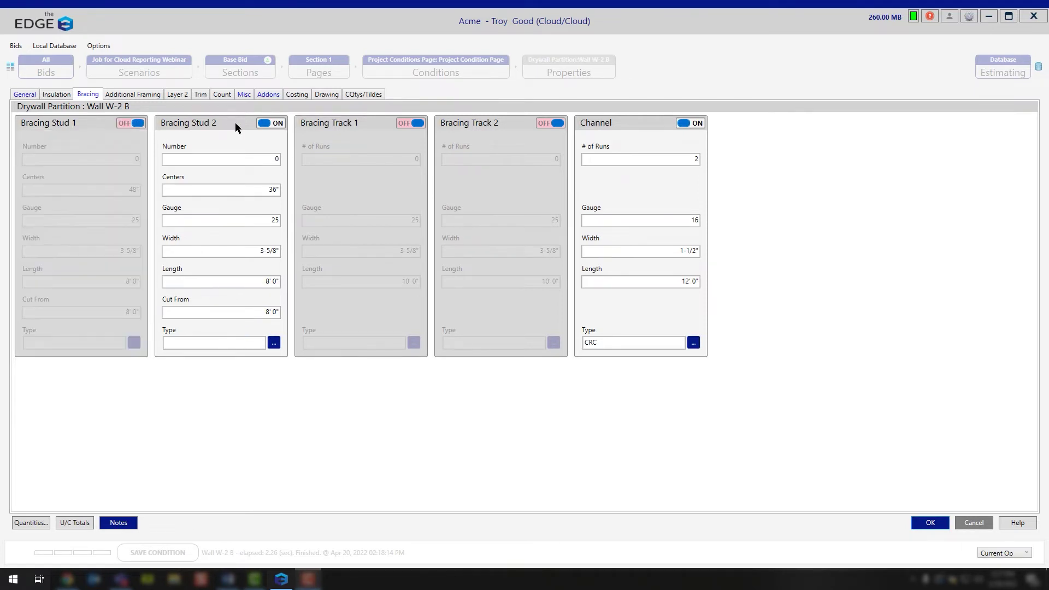
click(272, 123)
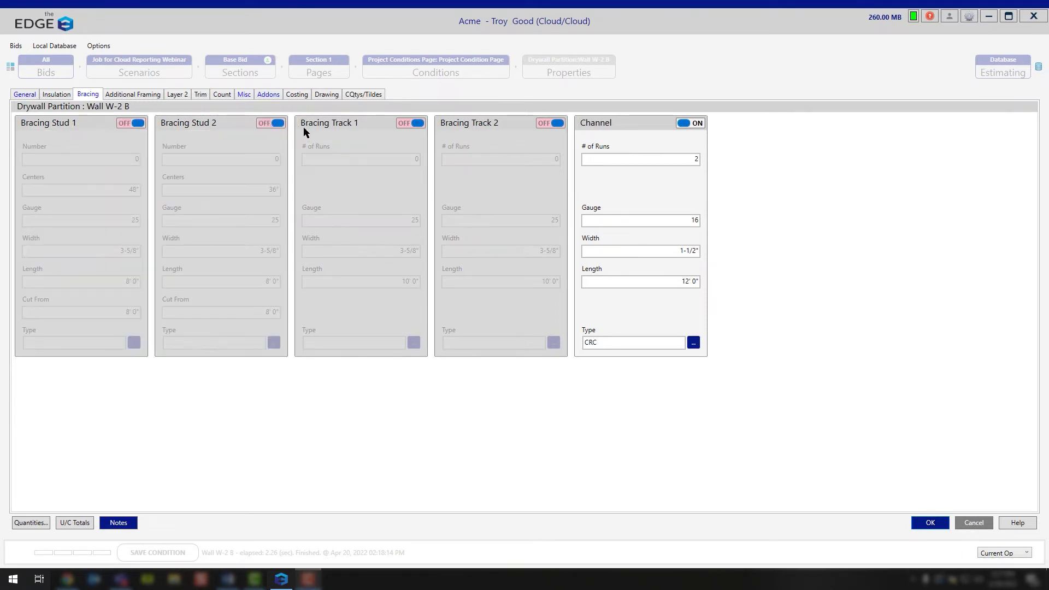
- Switch on Bracing Track 1 and Bracing Track 2 to review their settings, and switch both off again
click(418, 123)
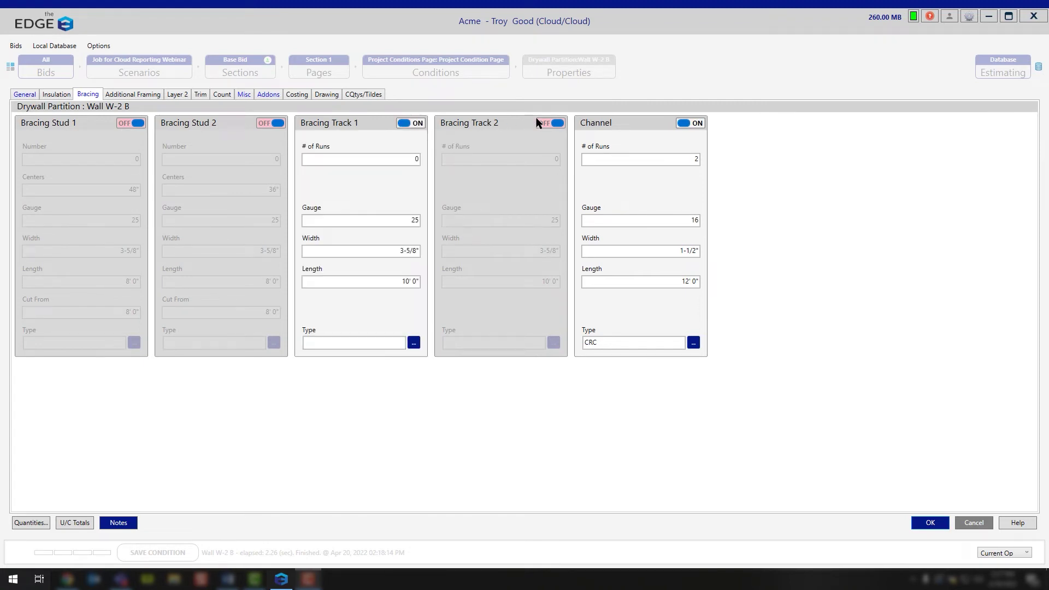
click(553, 123)
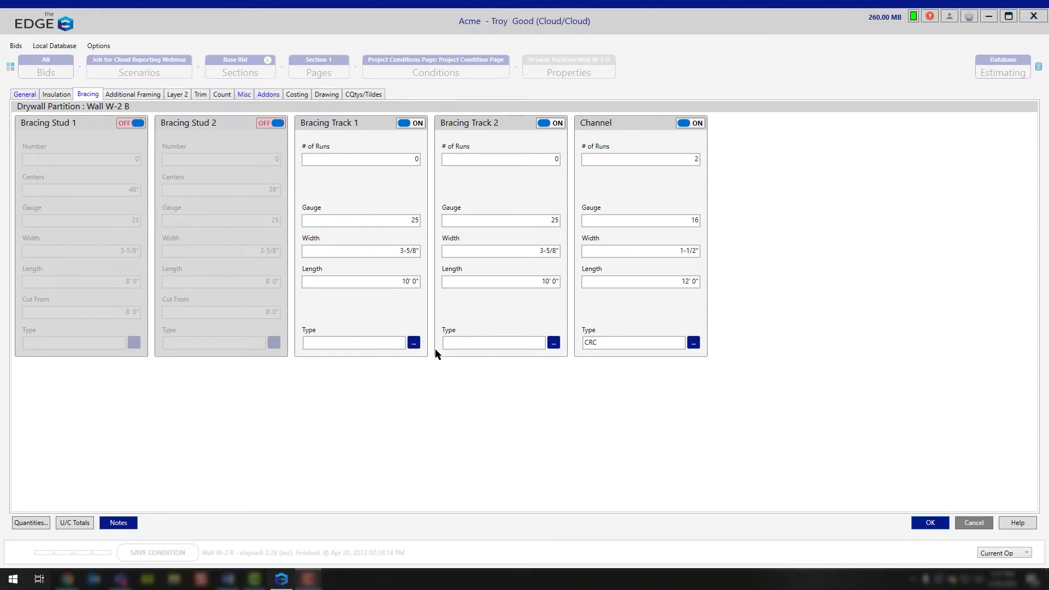
click(417, 124)
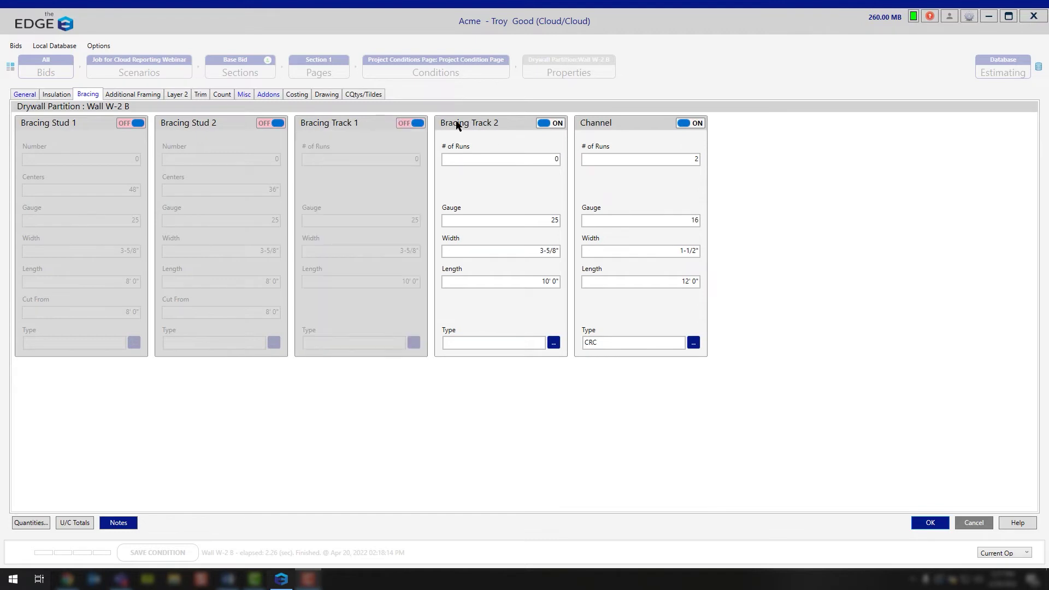
click(555, 123)
- Set the bracing channel's length to 16 feet and view the available channel types without choosing another one
click(693, 160)
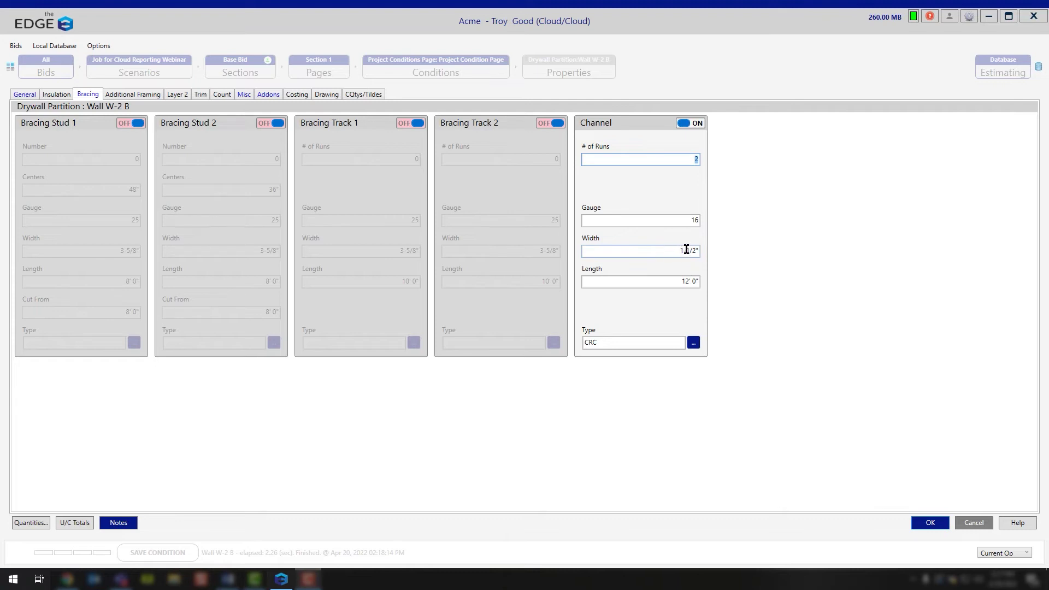
click(675, 285)
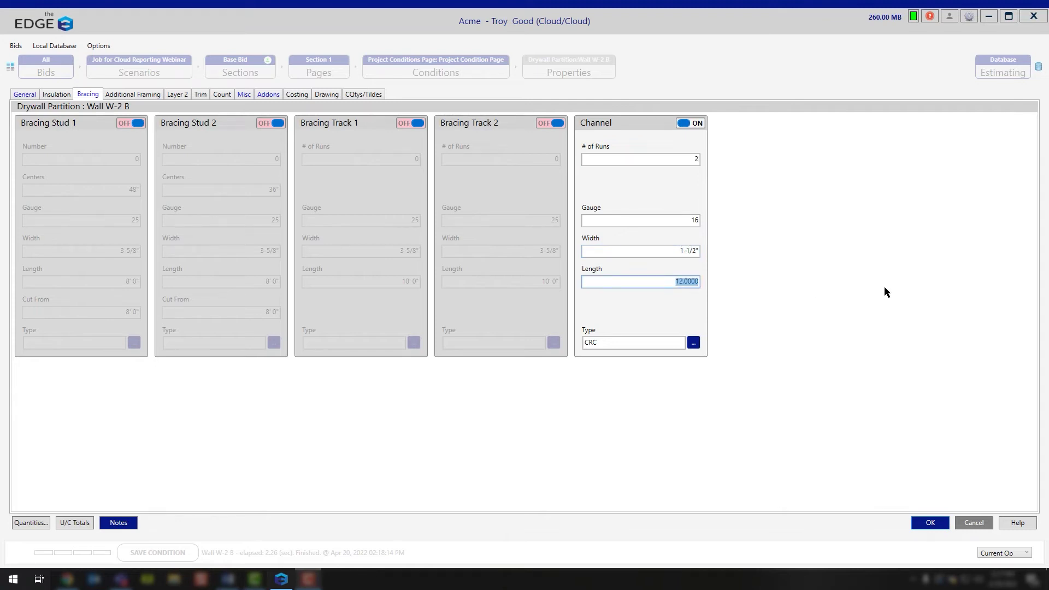
text(16)
key(Return)
click(693, 343)
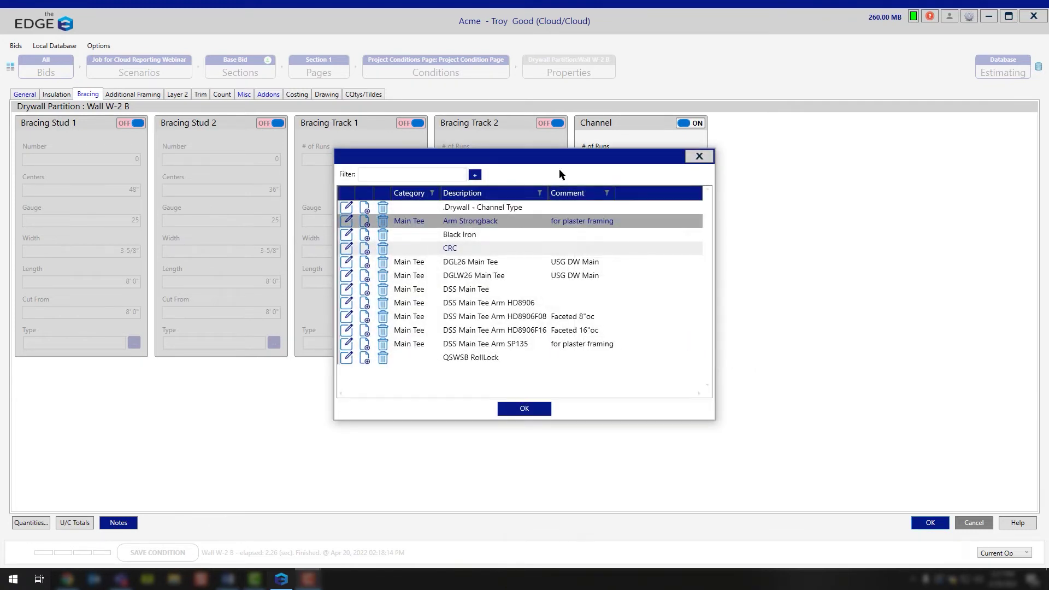
click(705, 158)
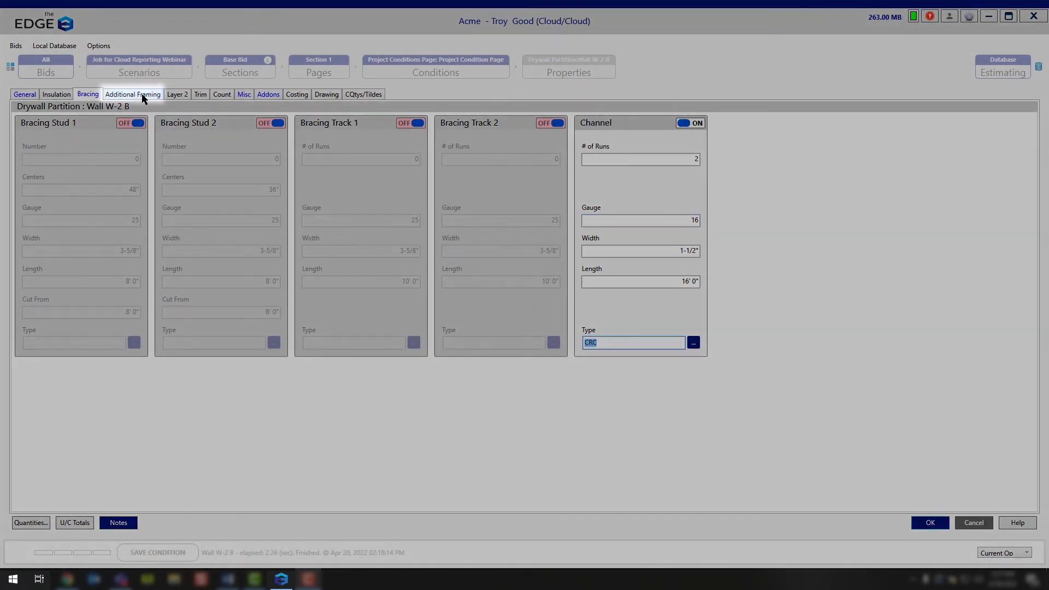
- Enable Additional Studs and the first Additional Framing Track in the wall's additional framing properties
click(143, 95)
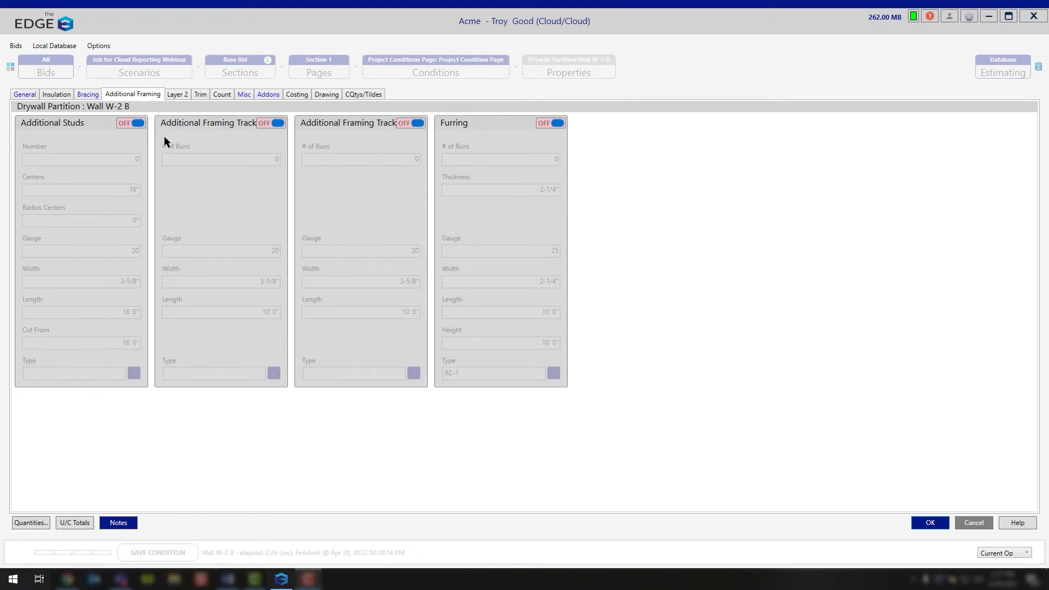
click(136, 125)
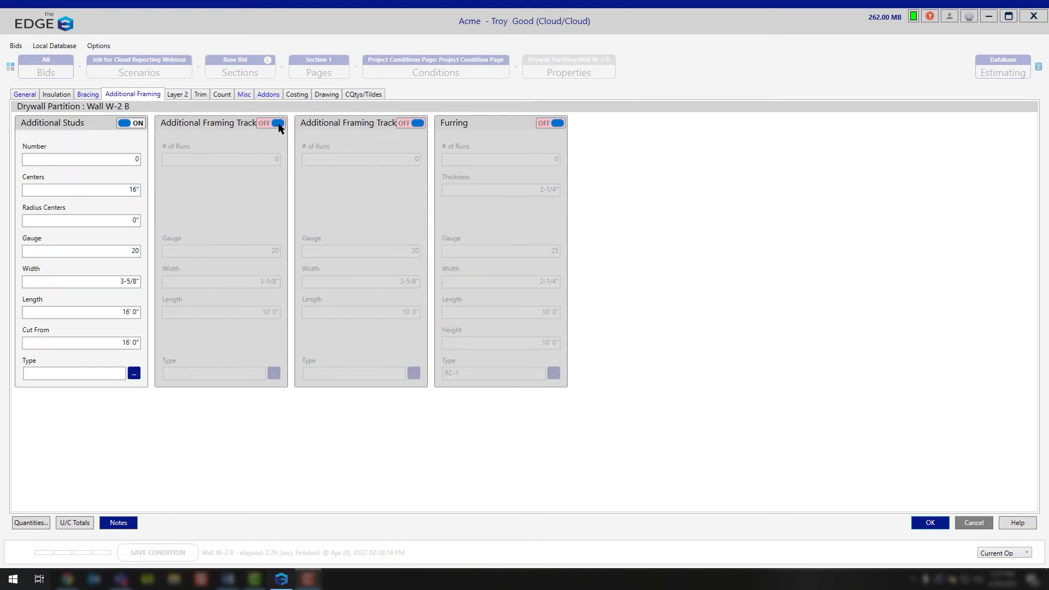
click(278, 125)
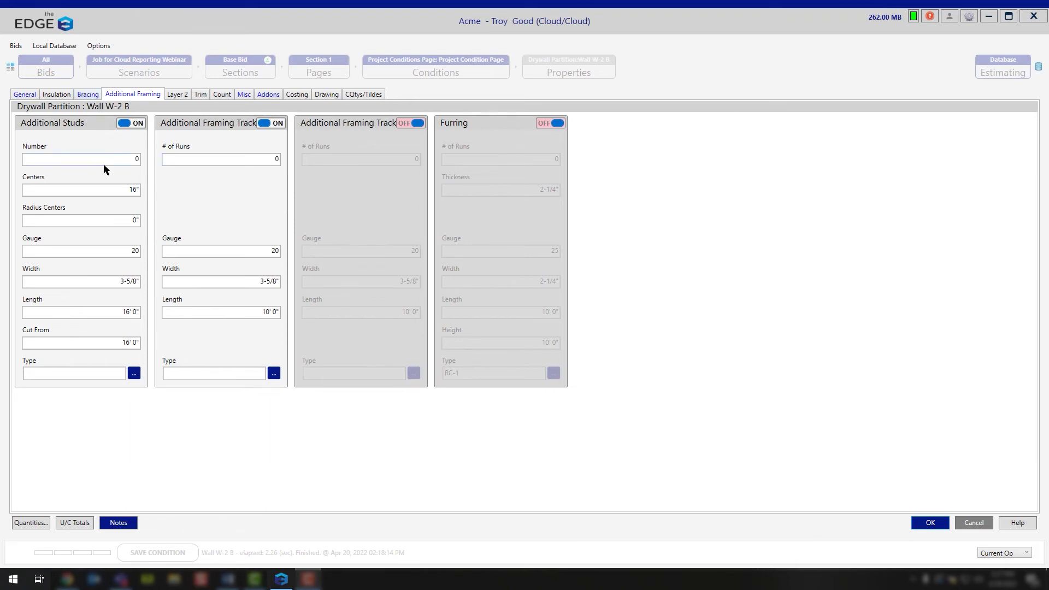
- Review the Additional Studs fields from Number to Cut From, and switch off the additional studs and framing track
click(117, 157)
double_click(130, 160)
click(124, 188)
click(129, 225)
click(120, 252)
click(126, 282)
click(132, 314)
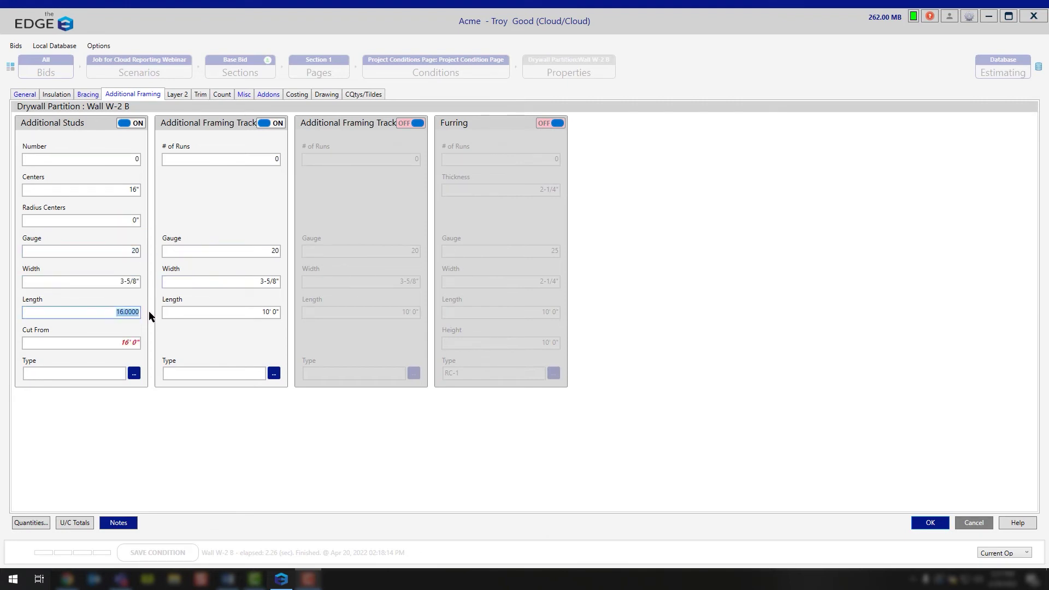
click(110, 342)
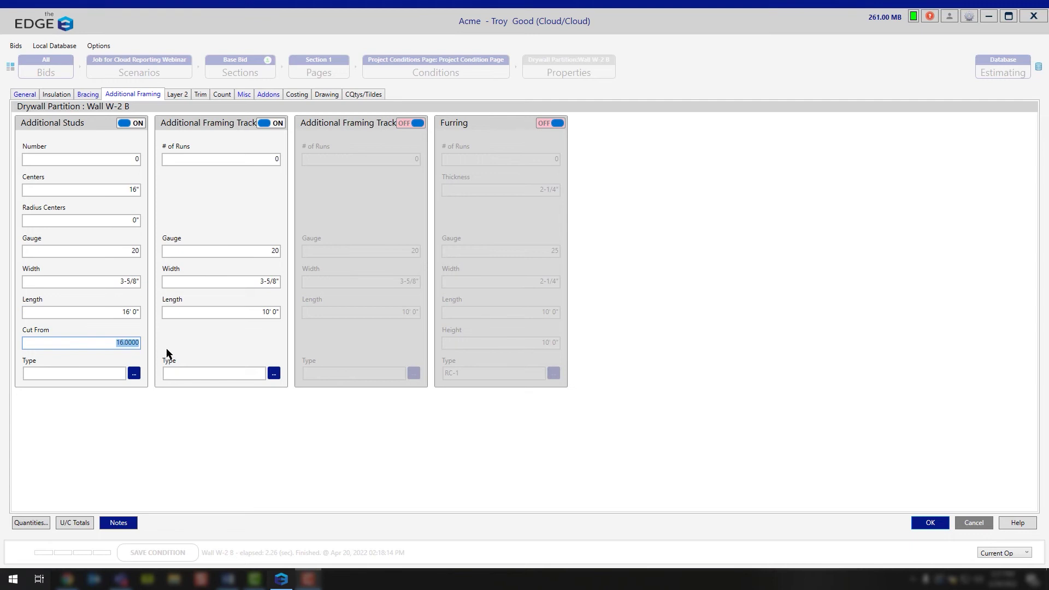
click(113, 310)
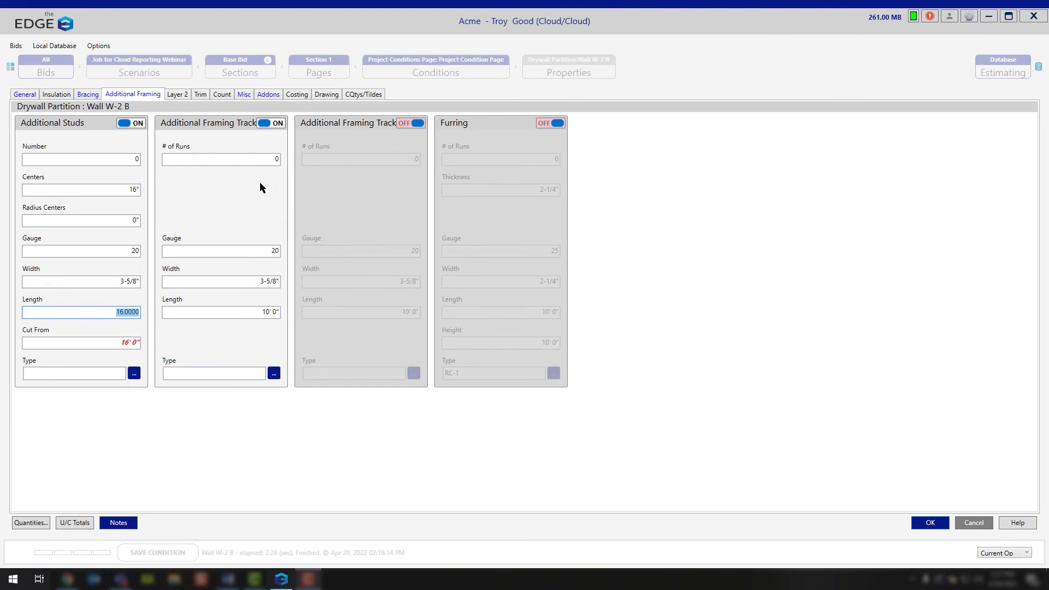
click(137, 123)
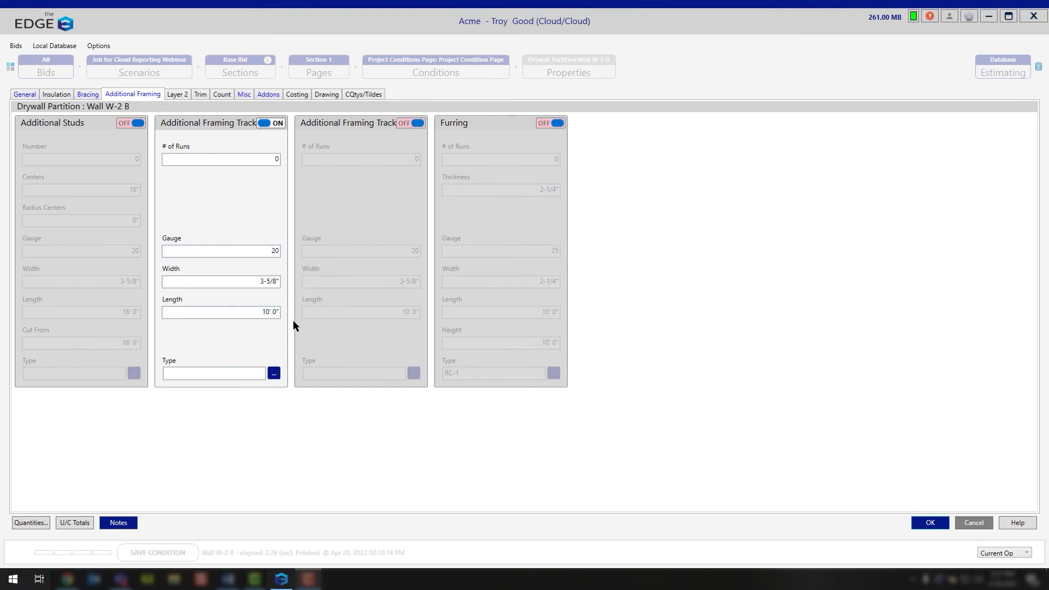
click(276, 123)
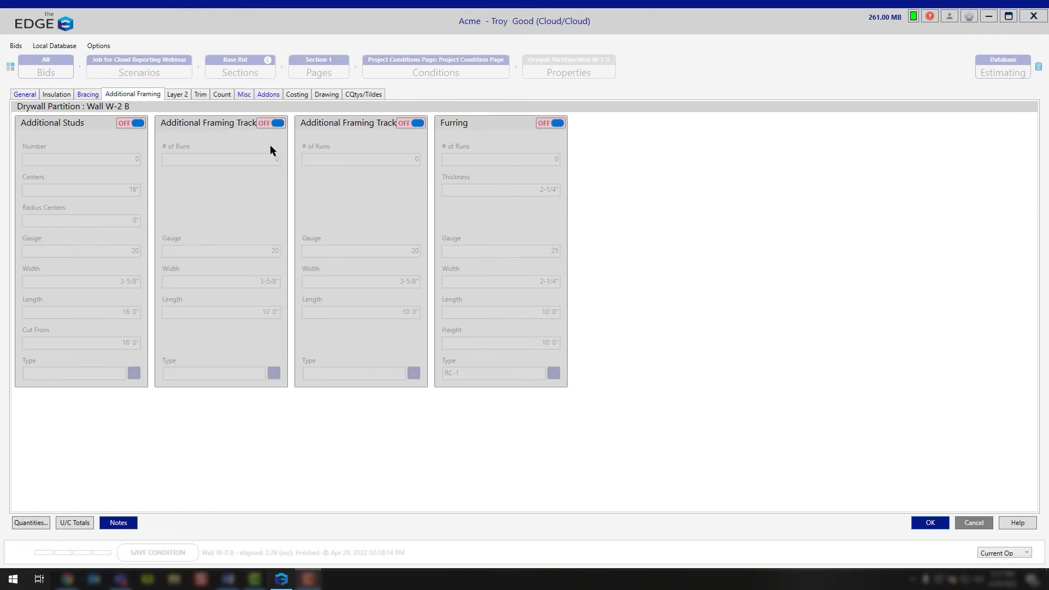
- Enable Furring, view the available furring types, and open a blank new lookup entry, closing both without changes
click(555, 125)
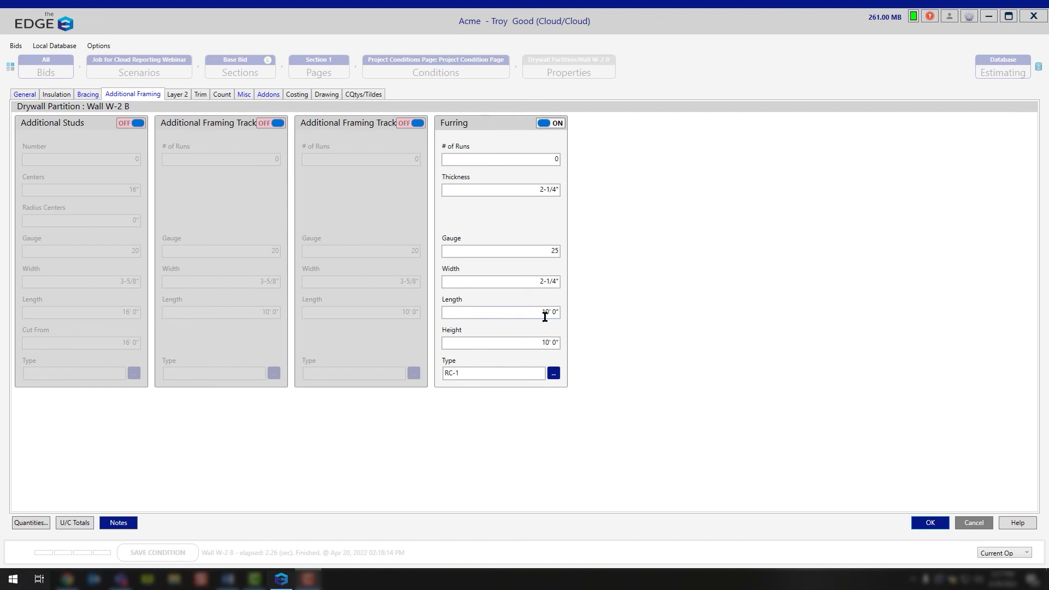
click(548, 376)
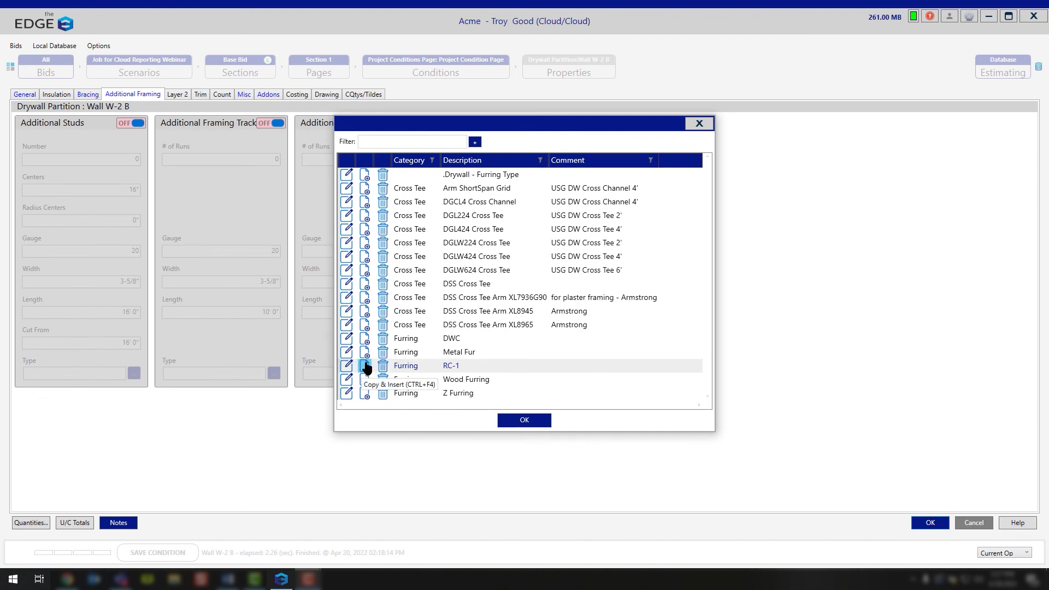
click(475, 142)
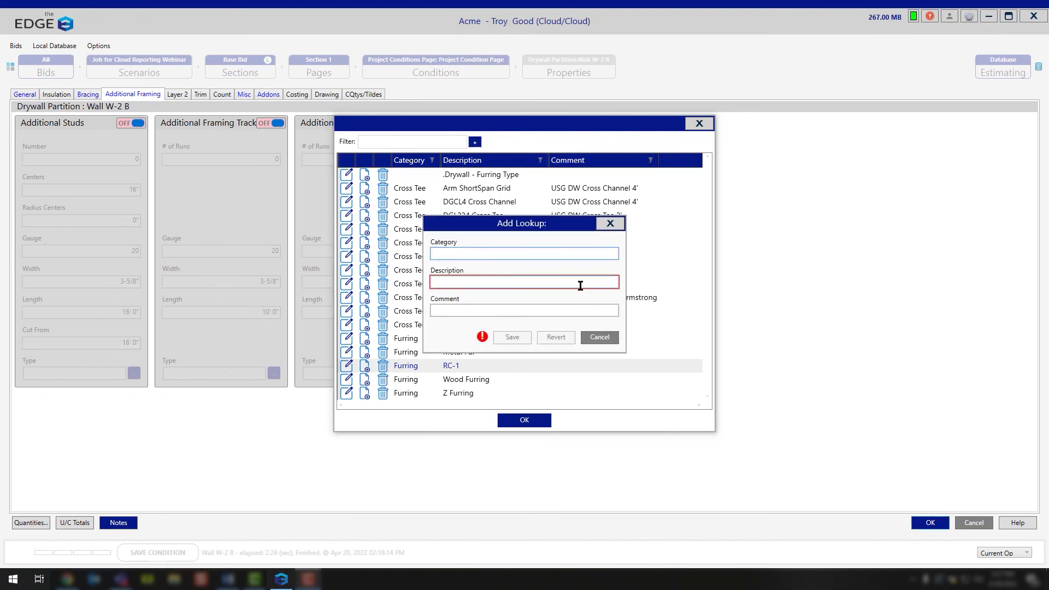
click(622, 224)
click(699, 124)
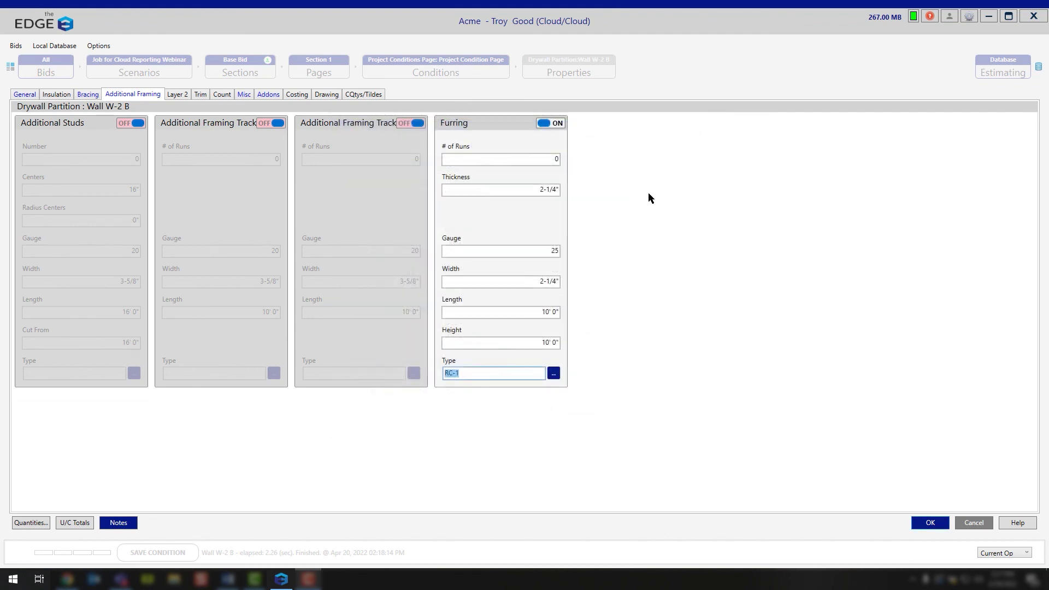